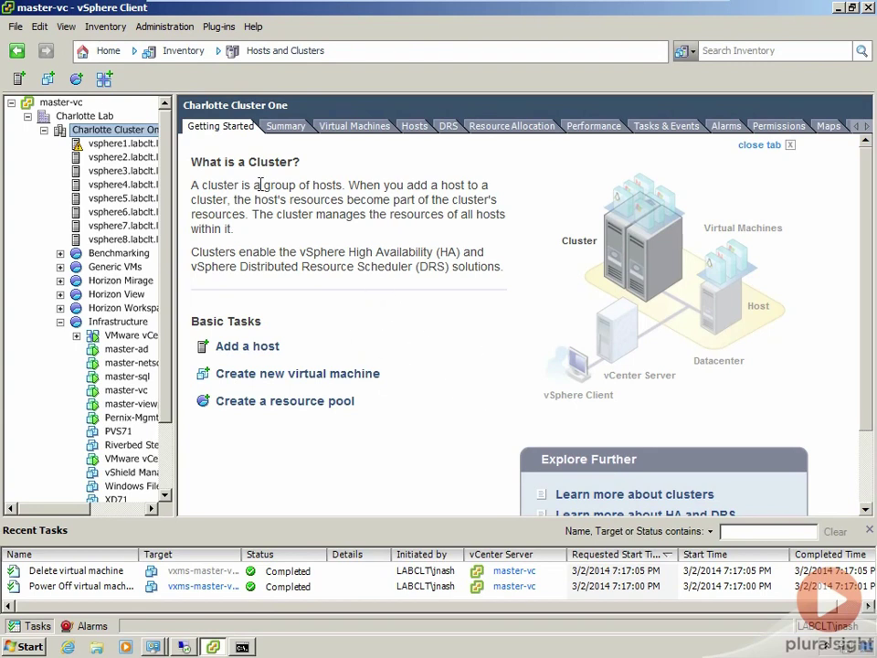
# Step: Deploy an OVF template from Downloads/vxms-master-v2.2_Rev3.ova and advance to its template details
pyautogui.click(15, 27)
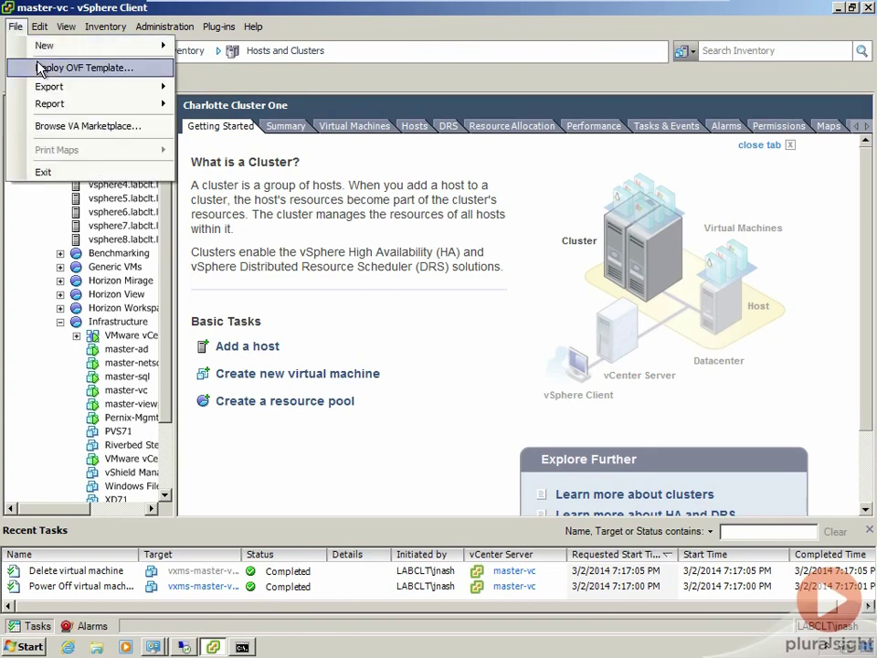
pyautogui.click(41, 67)
pyautogui.click(629, 214)
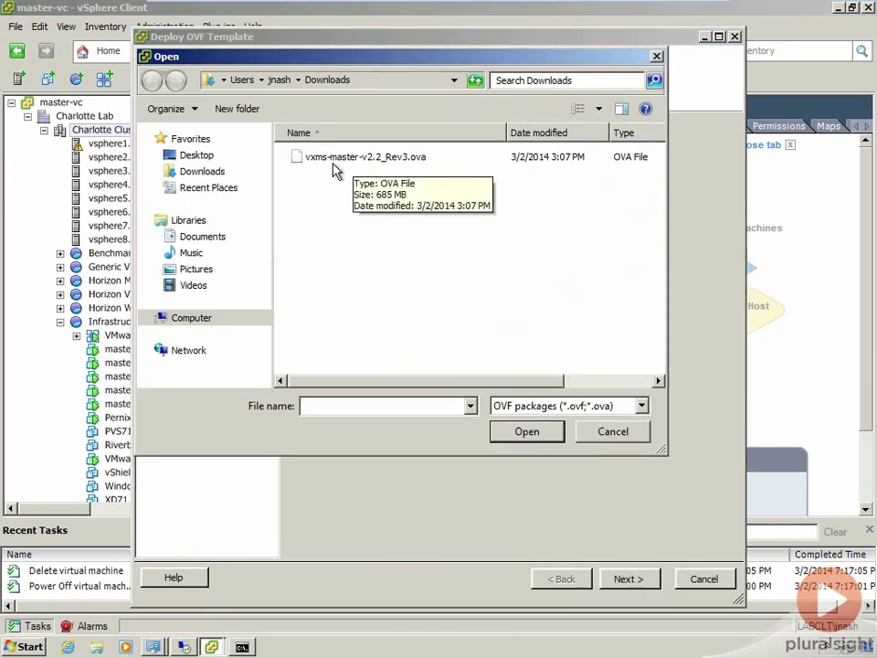
pyautogui.click(411, 158)
pyautogui.doubleClick(411, 157)
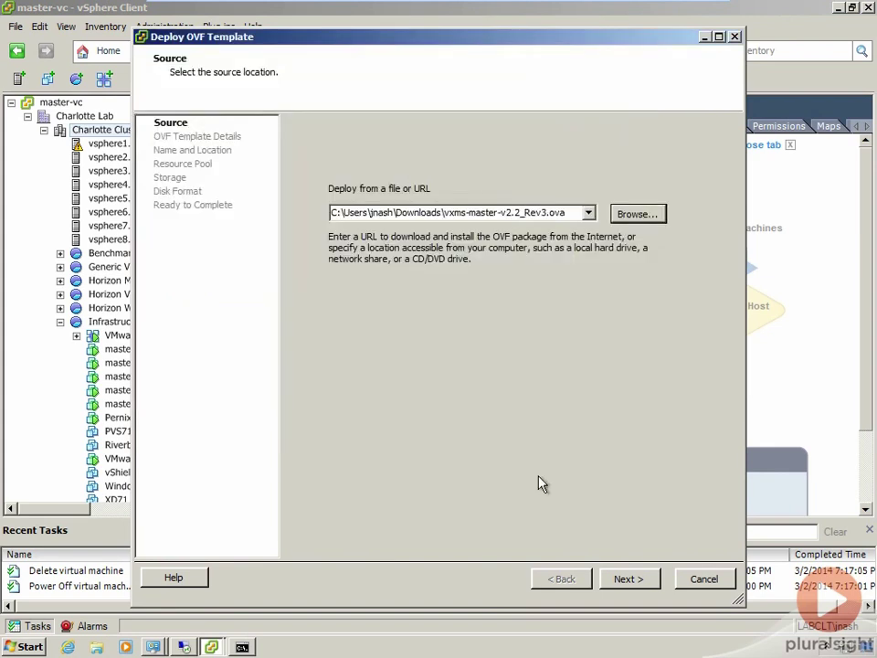
pyautogui.click(627, 580)
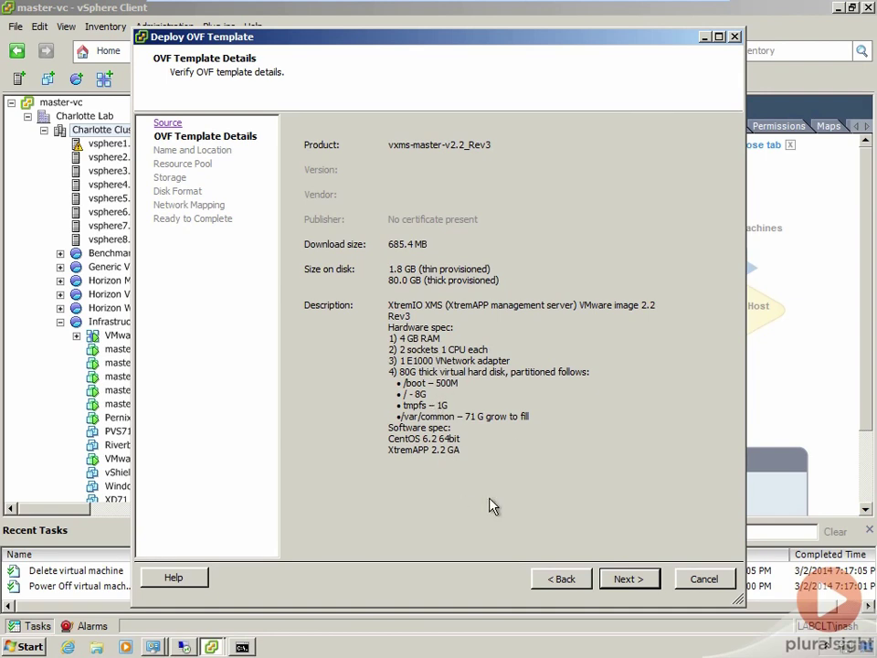
# Step: Keep the default VM name, use the Infrastructure folder and resource pool, and store on Charlotte-Tintri-01
pyautogui.click(627, 586)
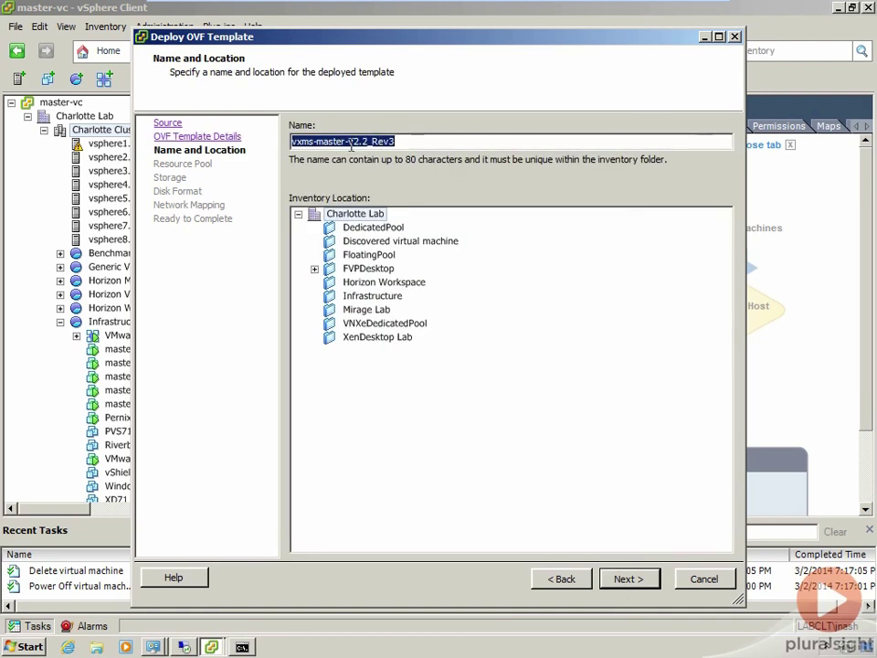
pyautogui.click(360, 297)
pyautogui.click(627, 580)
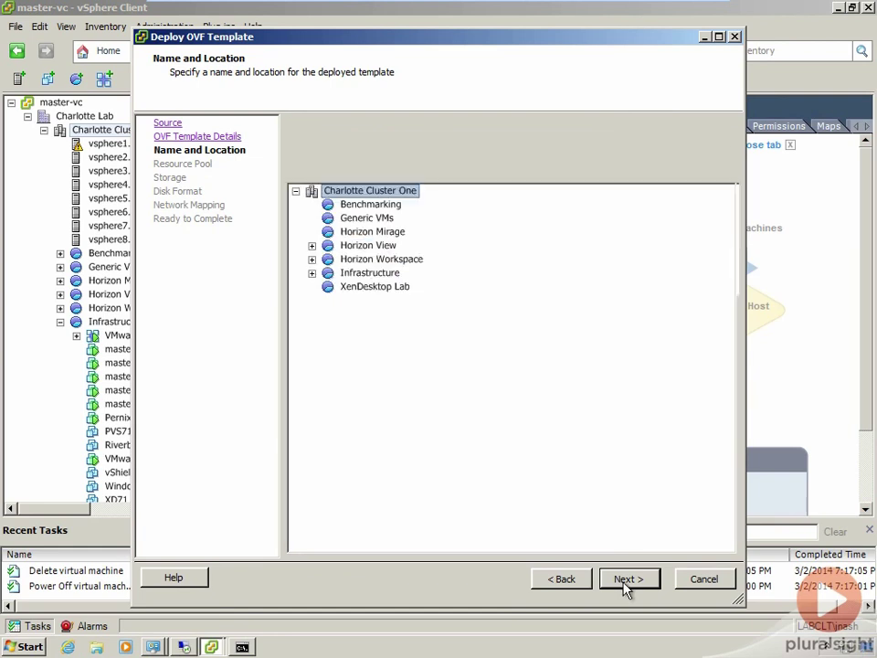
pyautogui.click(371, 274)
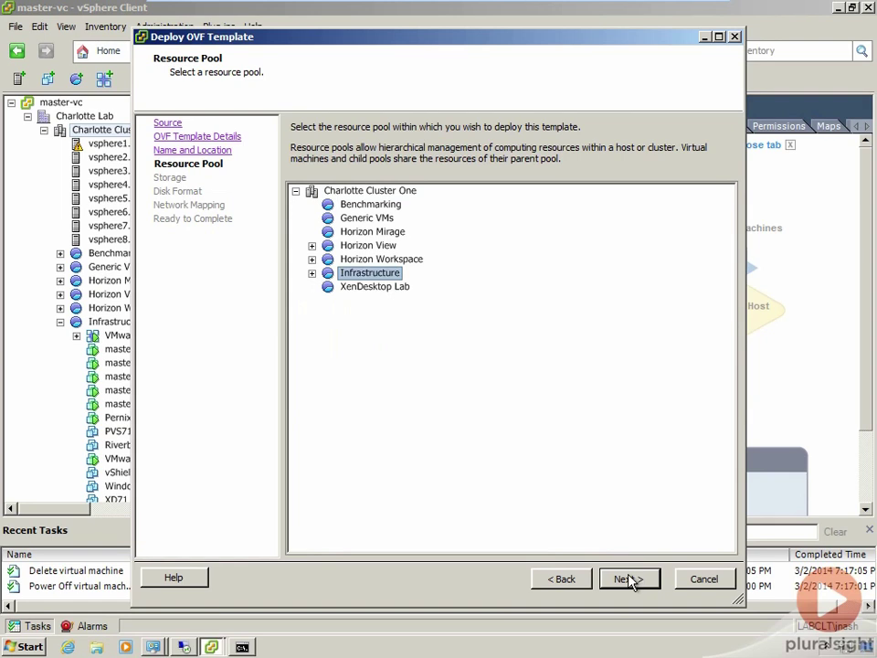
pyautogui.click(629, 579)
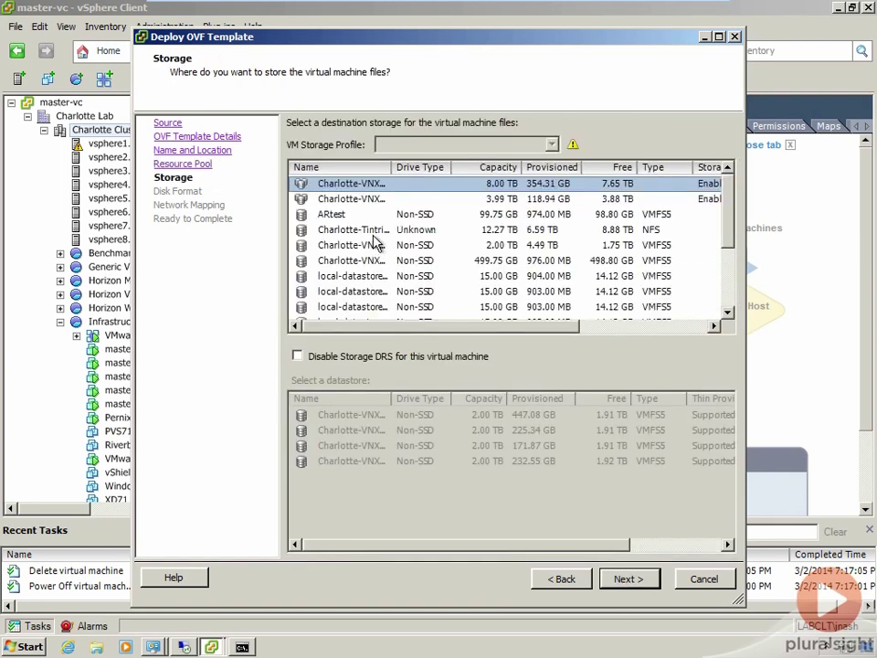
pyautogui.click(373, 233)
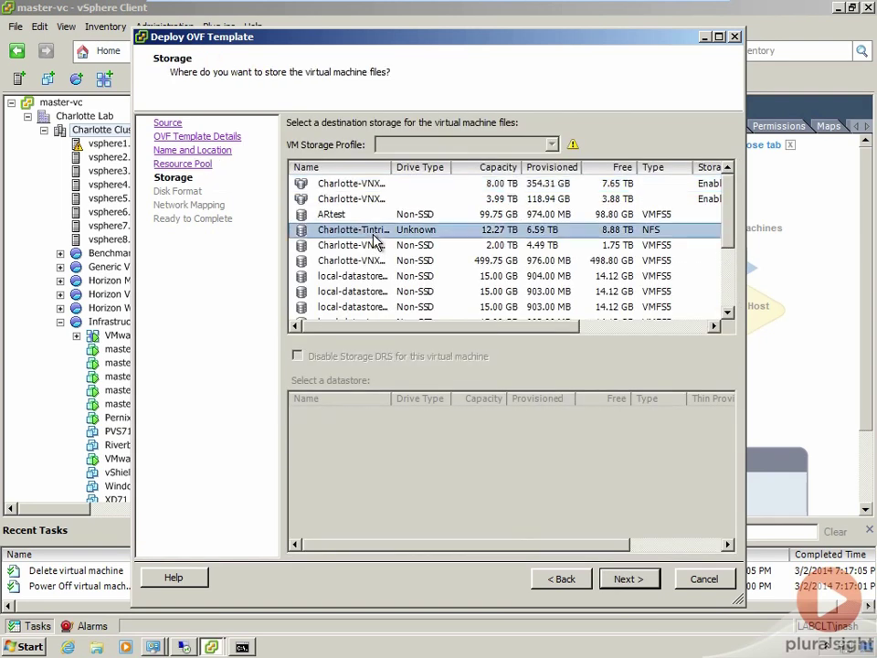
pyautogui.click(627, 581)
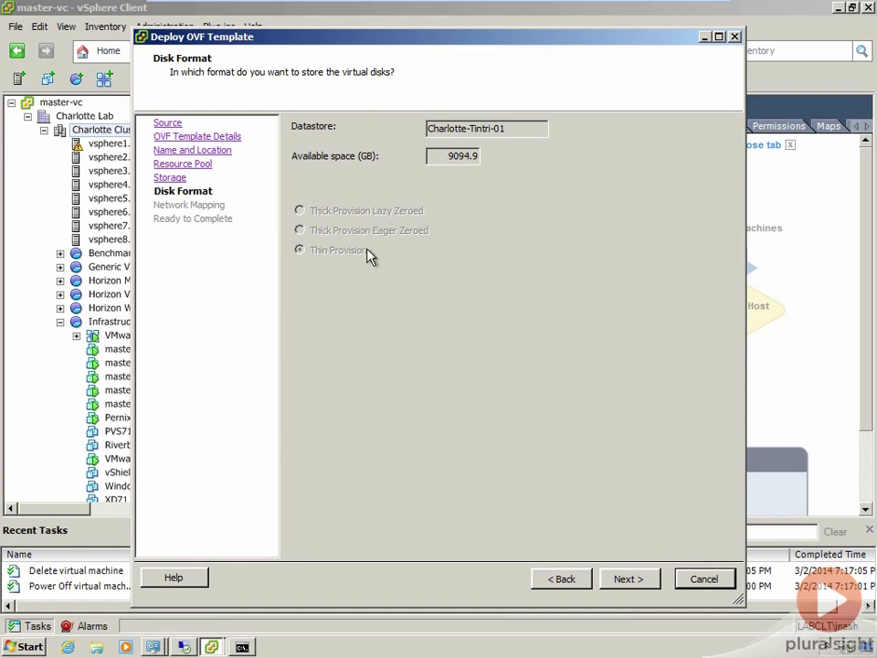
# Step: Keep Thin Provision, map VM Network to Charlotte - Mgmt (216), enable power-on after deployment, and finish
pyautogui.click(627, 578)
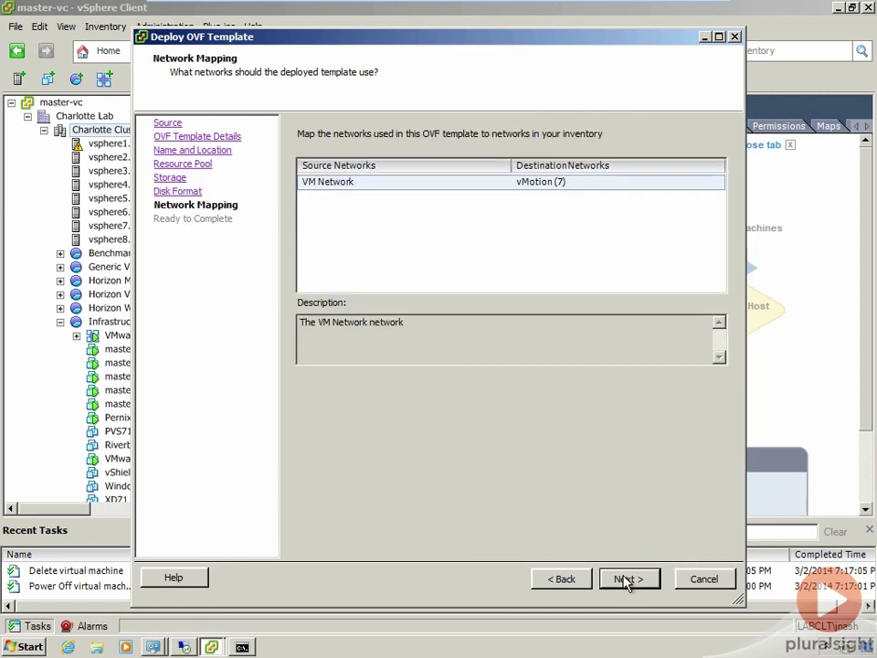
pyautogui.click(717, 183)
pyautogui.click(716, 181)
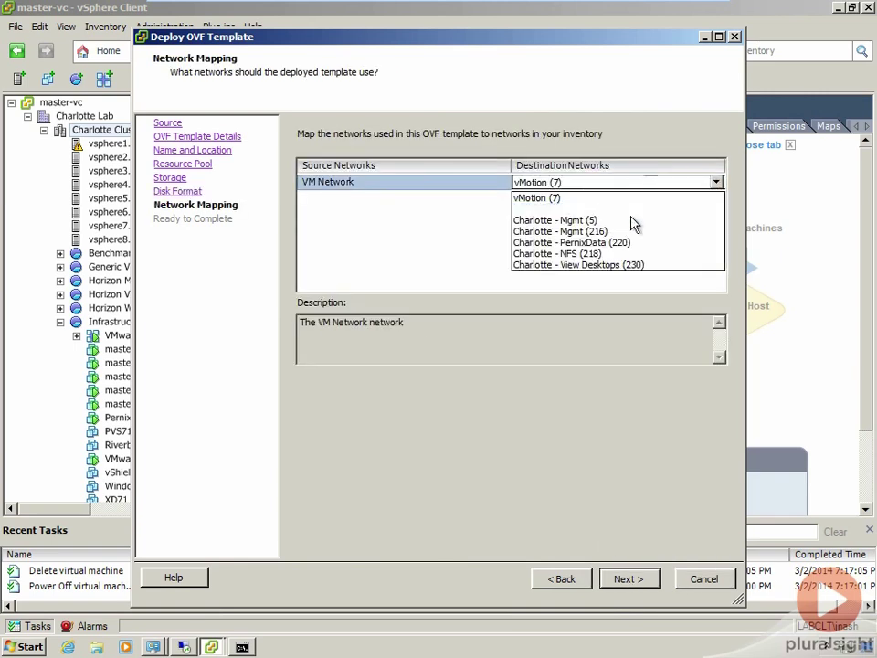
pyautogui.click(615, 232)
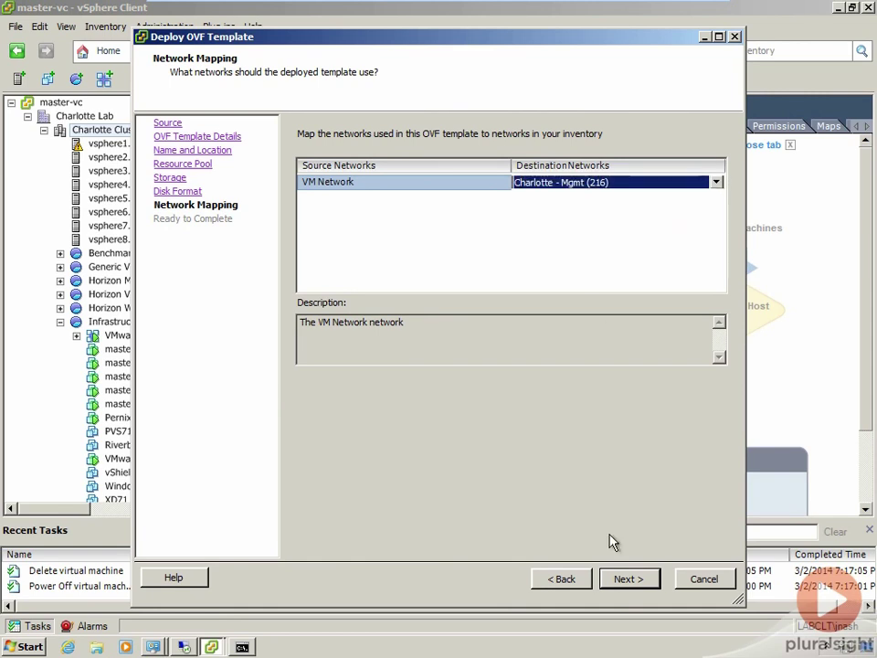
pyautogui.click(631, 580)
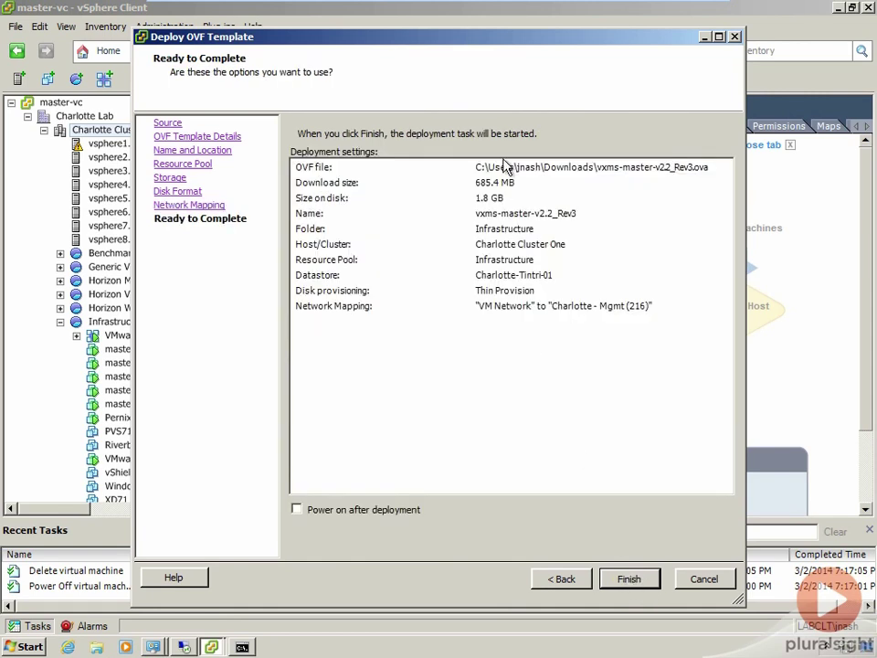
pyautogui.click(298, 509)
pyautogui.click(629, 579)
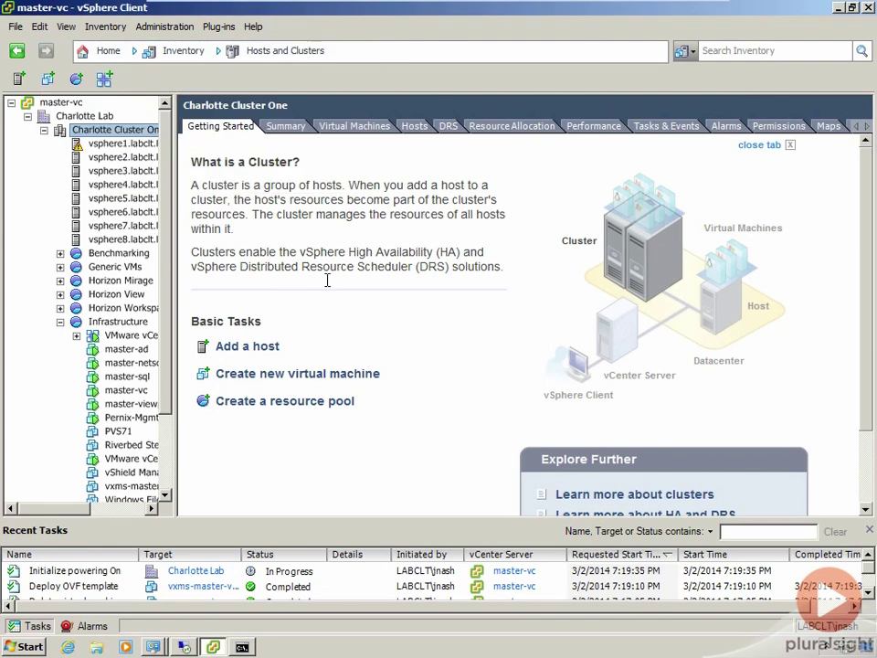
# Step: Widen the inventory pane, select vxms-master-v2.2_Rev3, and open its console
pyautogui.scroll(-2, 174, 448)
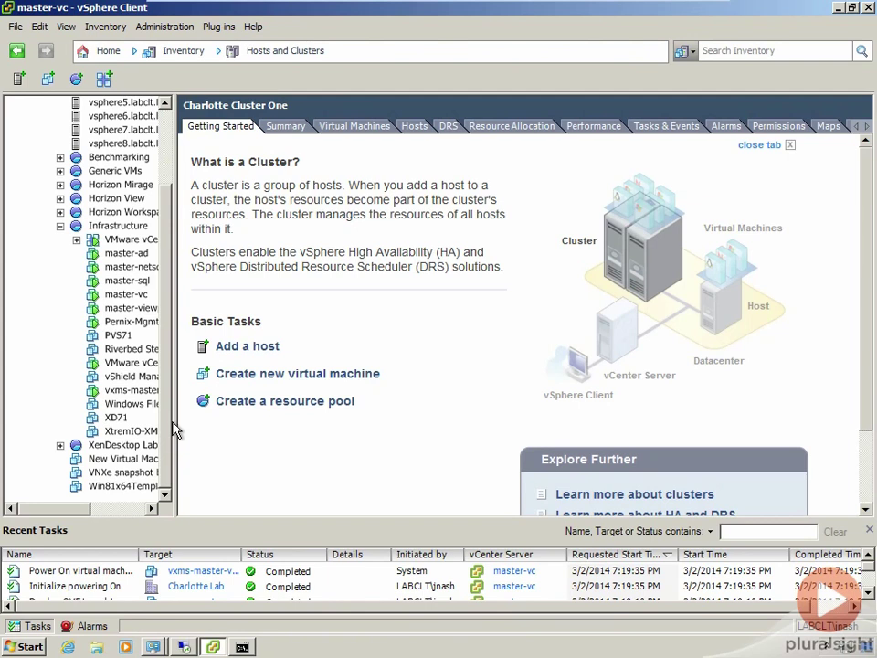
pyautogui.moveTo(175, 419); pyautogui.dragTo(252, 416)
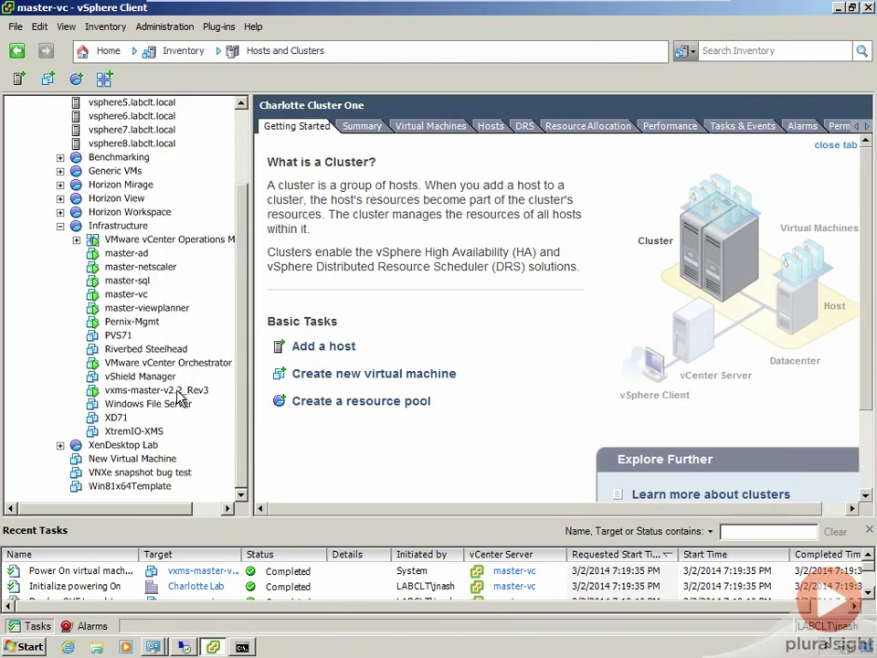
pyautogui.click(147, 391)
pyautogui.click(192, 79)
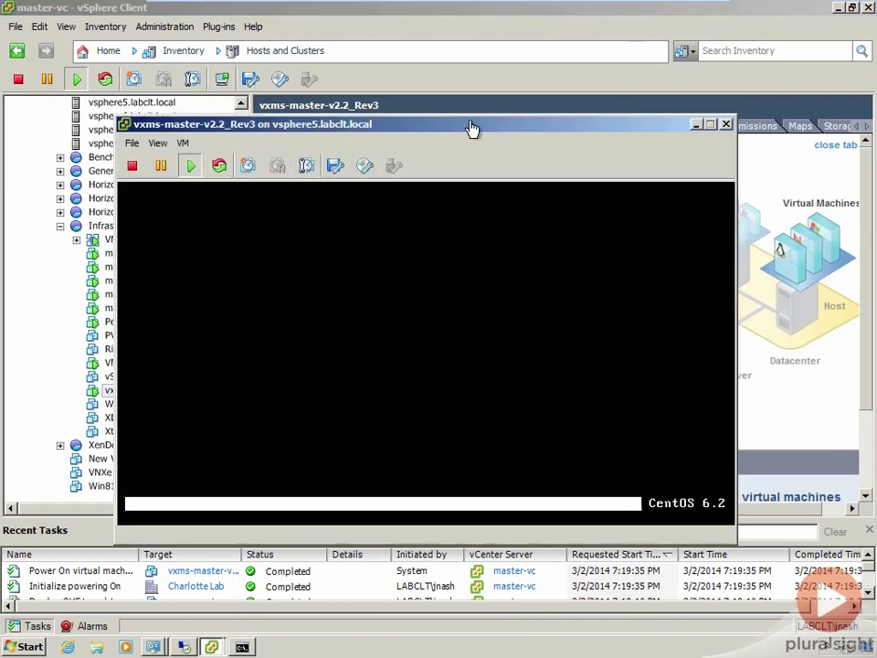
pyautogui.click(180, 145)
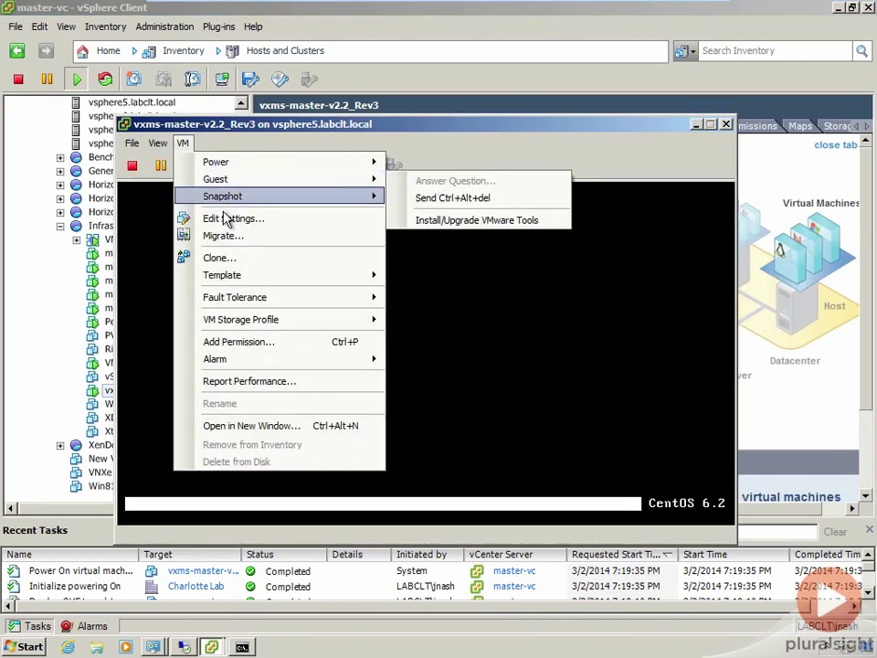
pyautogui.click(182, 219)
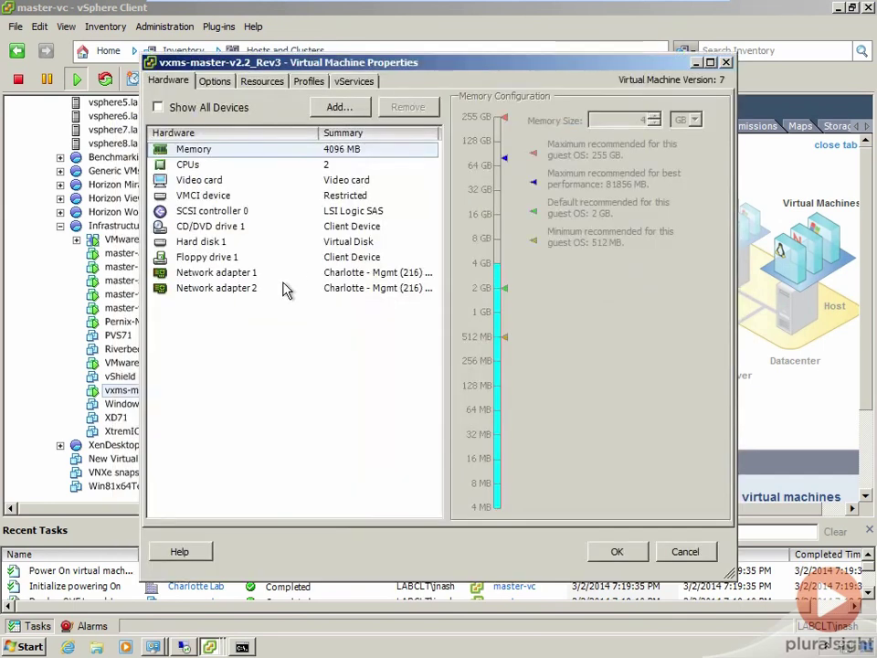
pyautogui.click(257, 295)
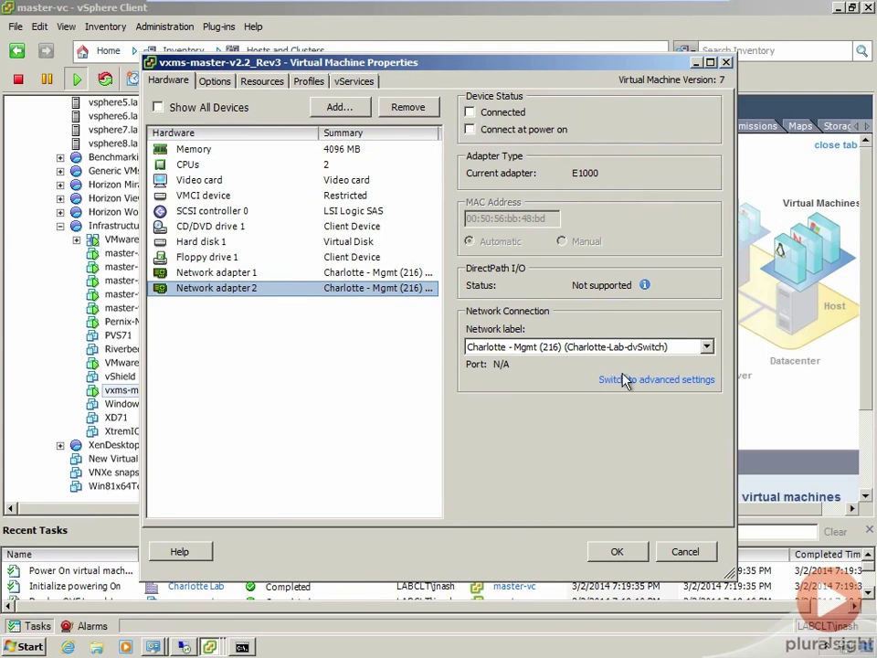
pyautogui.click(685, 553)
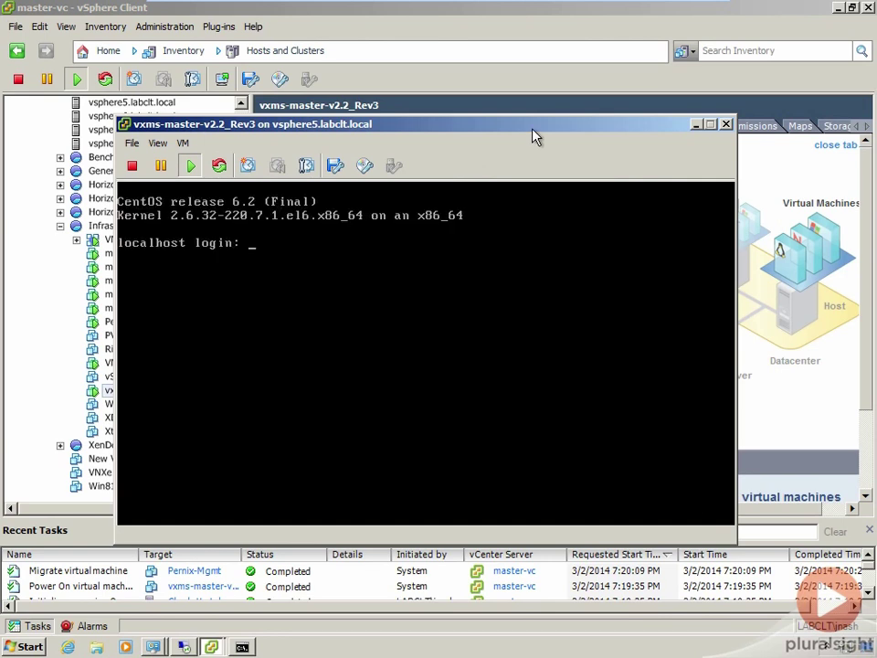
# Step: Log in to the VM console as xinstall and display the current configuration with option 4
pyautogui.click(463, 243)
pyautogui.write('xinstall')
pyautogui.press('Return')
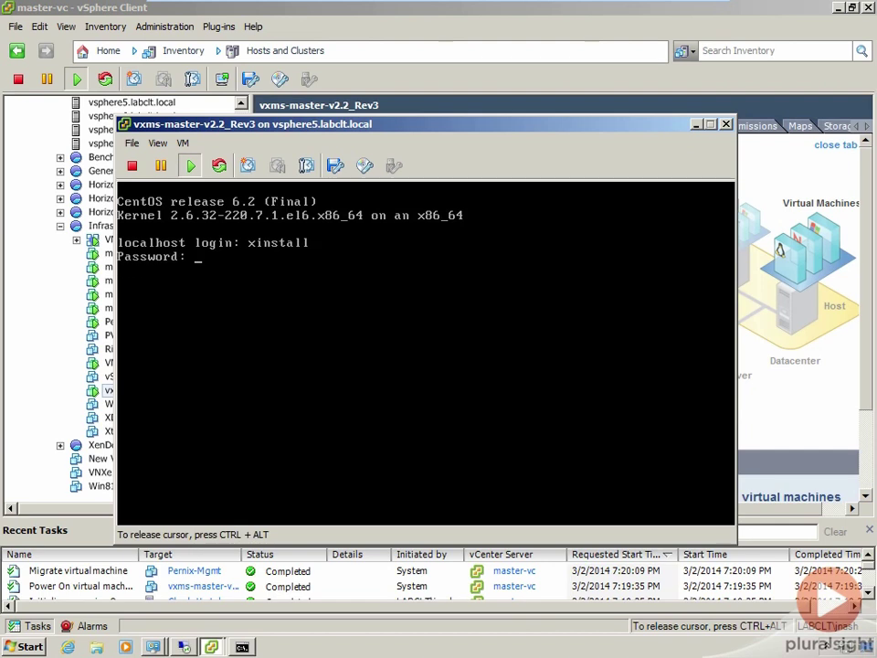
pyautogui.press('Return')
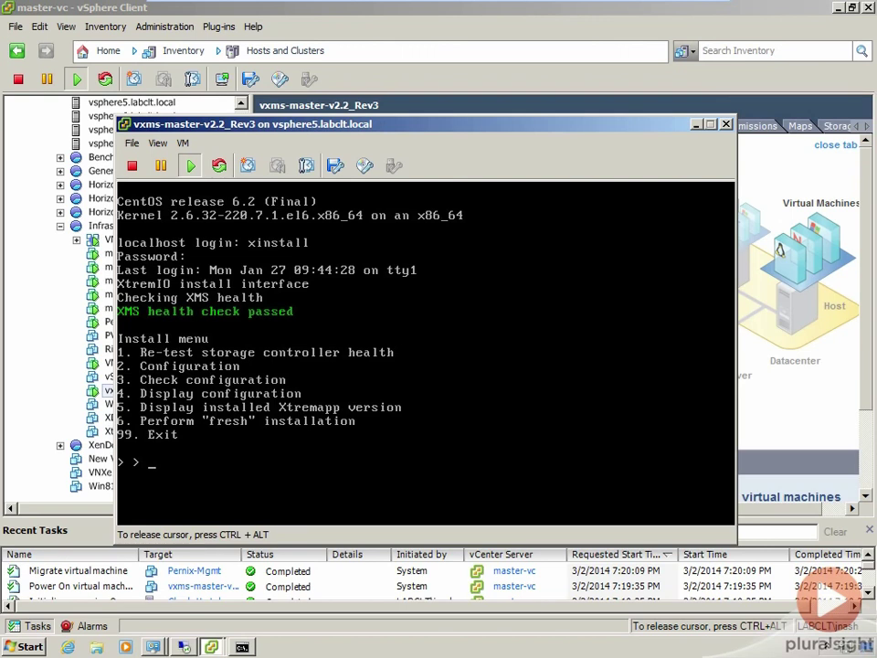
pyautogui.write('4')
pyautogui.press('Return')
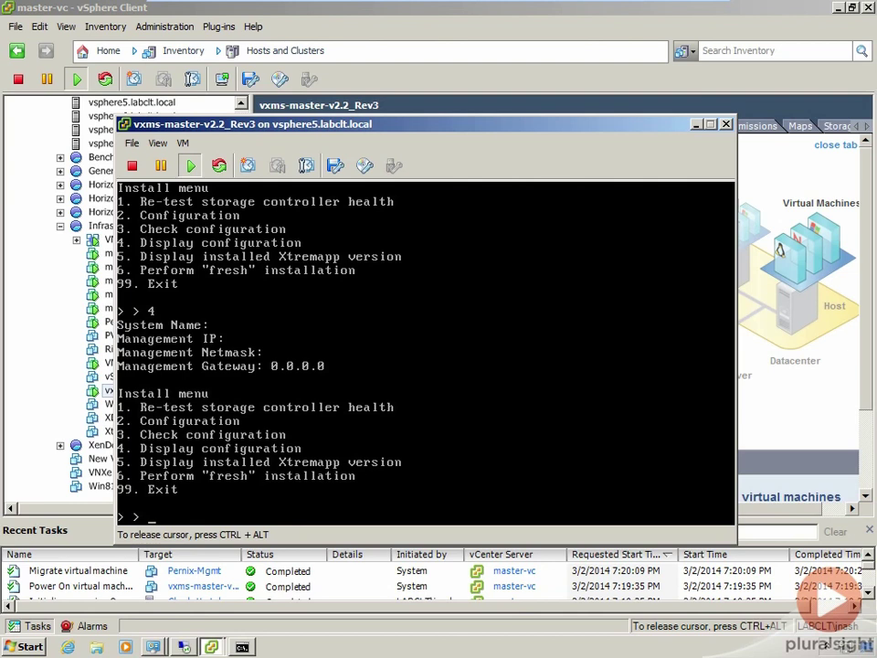
# Step: Choose option 2 to configure and enter system name XtremIO-CLT-Lab
pyautogui.write('2')
pyautogui.press('Return')
pyautogui.write('XtremIO-CLT-Lab')
# Step: Confirm the name, enter IP 10.2.16.99, netmask 255.255.255.0, gateway 10.2.16.1, and apply with Y
pyautogui.press('Return')
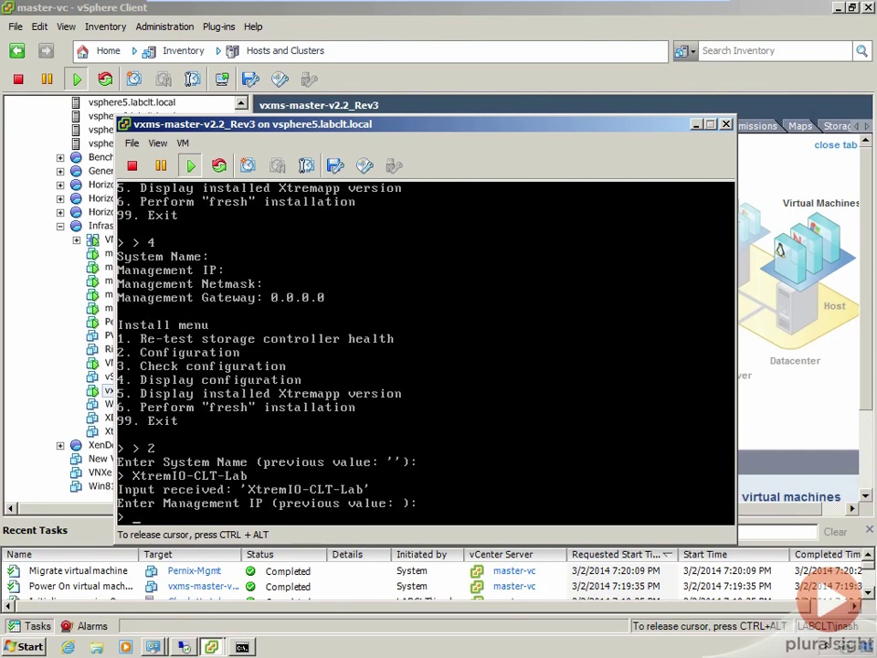
pyautogui.write('10.2.16.99')
pyautogui.press('Return')
pyautogui.write('255.255.255.0')
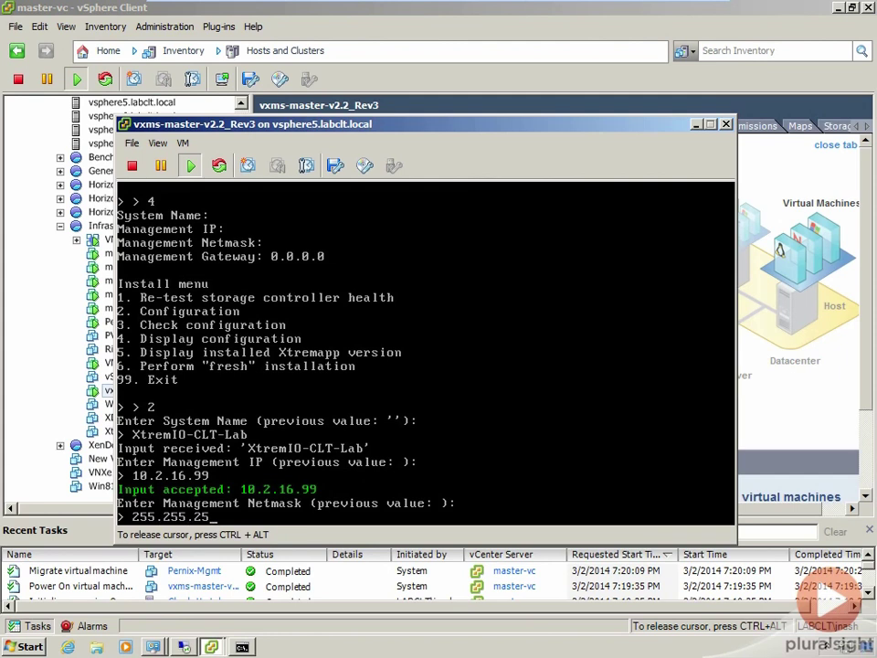
pyautogui.press('Return')
pyautogui.write('10.2.16.1')
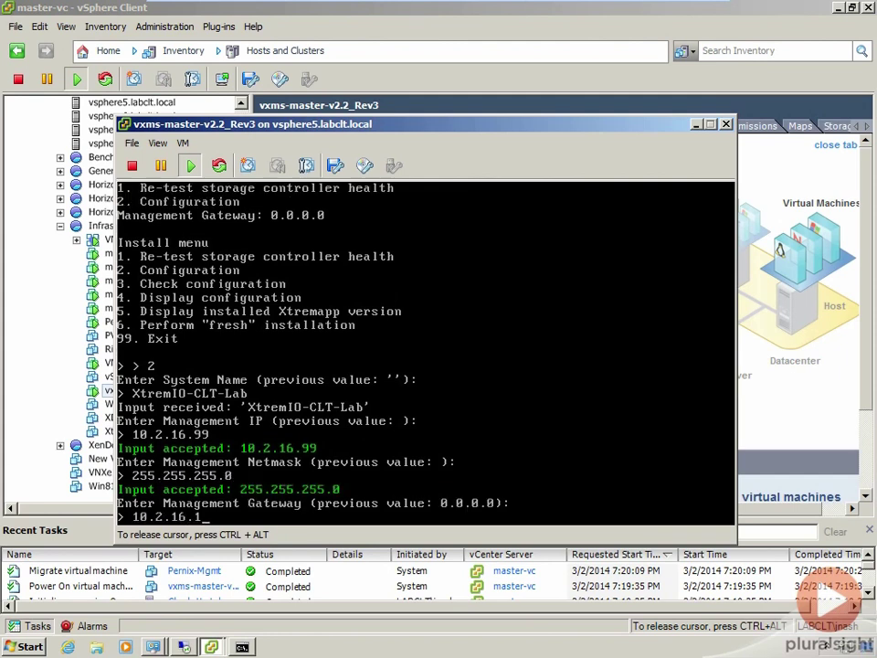
pyautogui.press('Return')
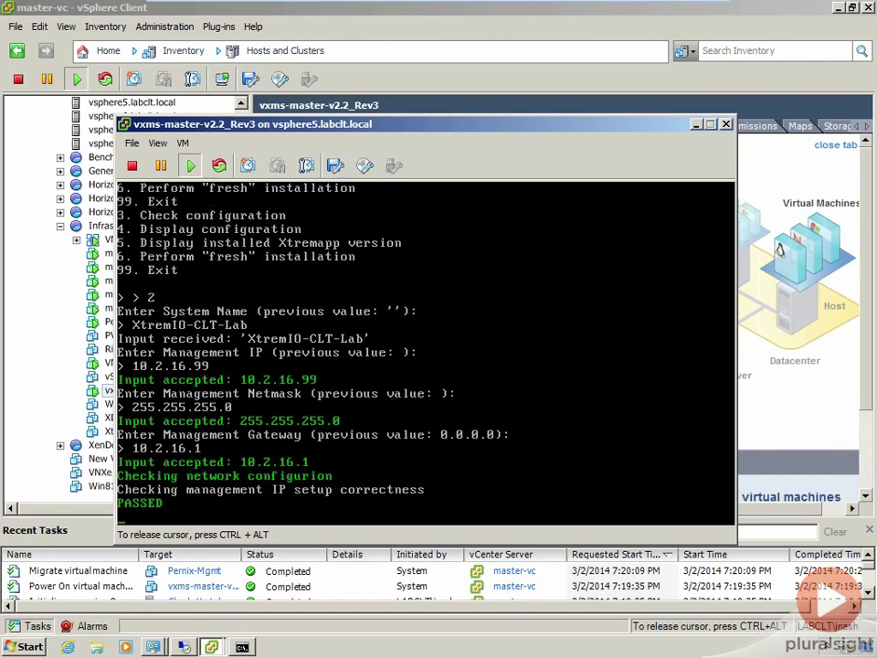
pyautogui.write('Y')
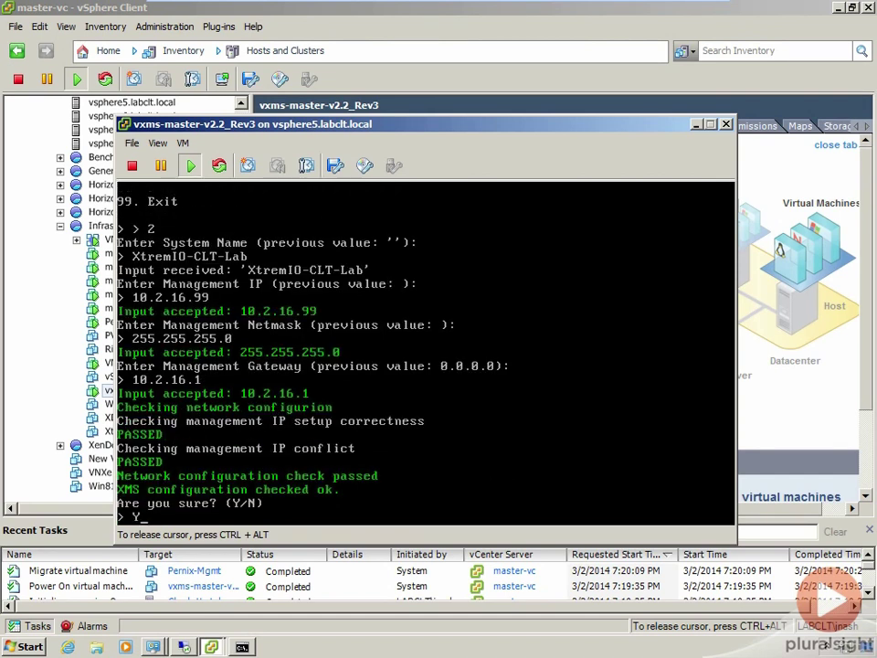
pyautogui.press('Return')
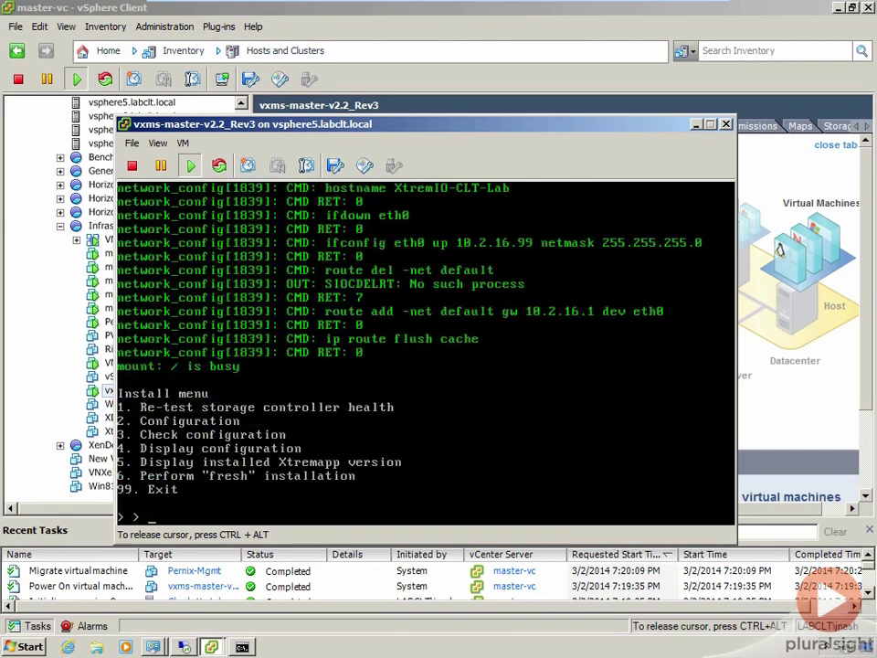
# Step: Exit the install menu with 99 and log in to the console as root
pyautogui.write('99')
pyautogui.press('Return')
pyautogui.write('root')
pyautogui.press('Return')
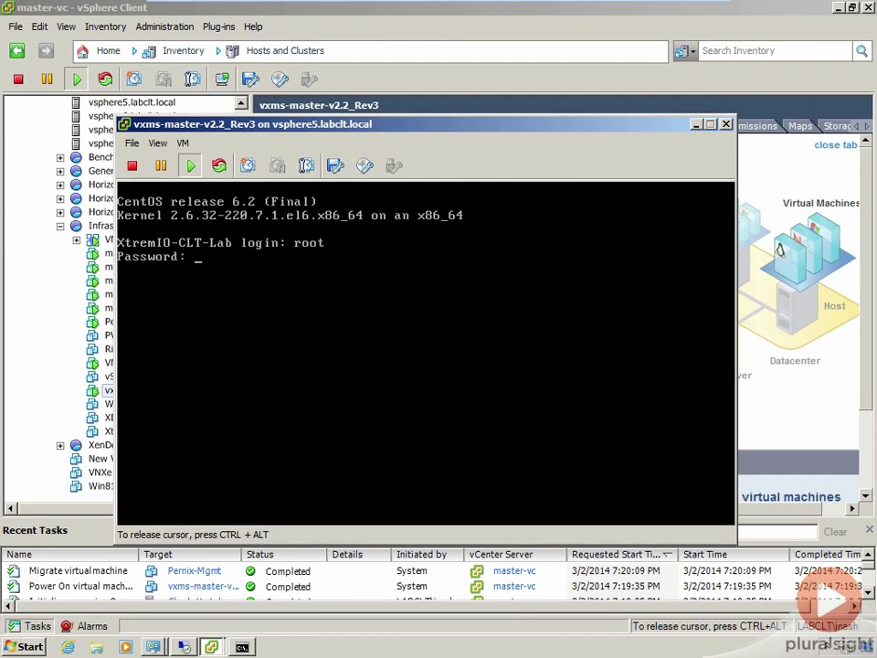
pyautogui.press('Return')
# Step: Ping the gateway 10.2.16.1, stop it with Ctrl+C after a few replies, and type exit
pyautogui.write('ping 10.2.16.1')
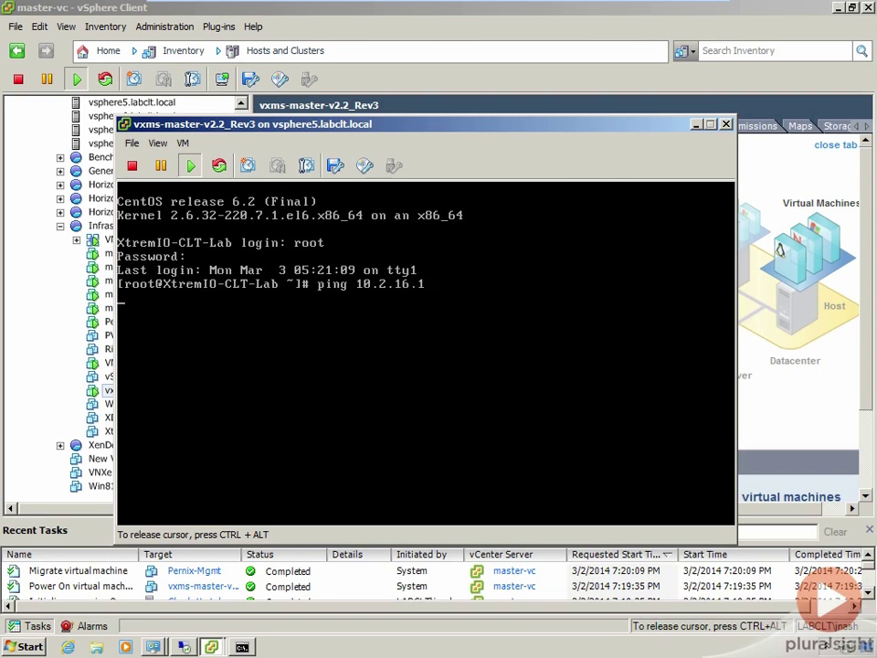
pyautogui.press('Return')
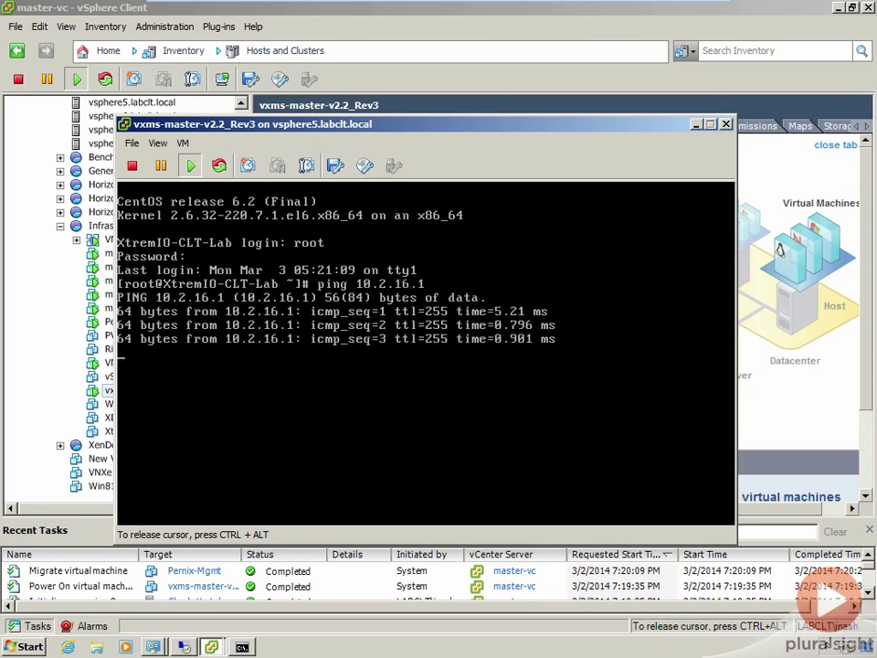
pyautogui.hotkey('ctrl', 'c')
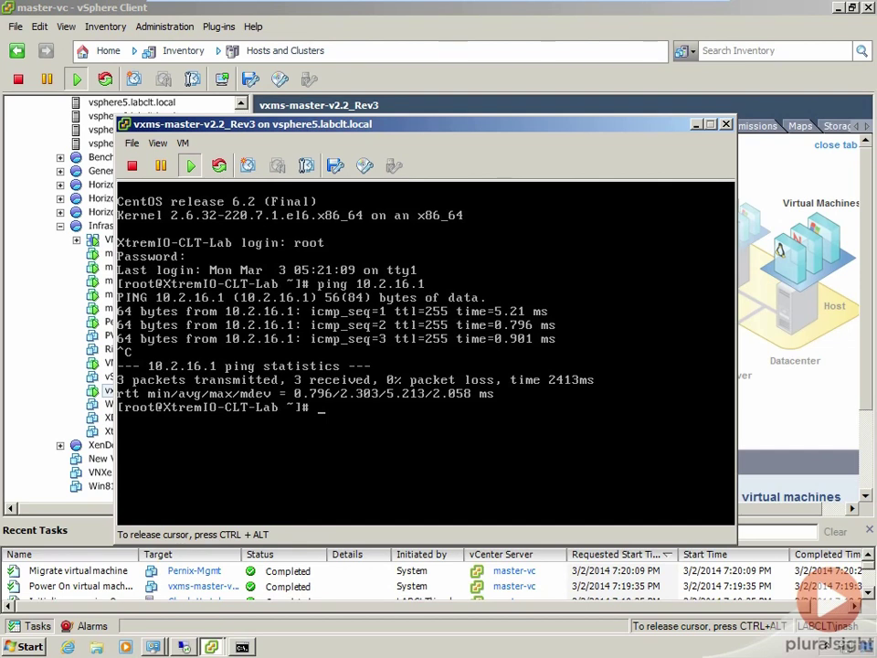
pyautogui.write('exit')
# Step: Log out of the root shell and log back in as xinstall to reach the install interface
pyautogui.press('Return')
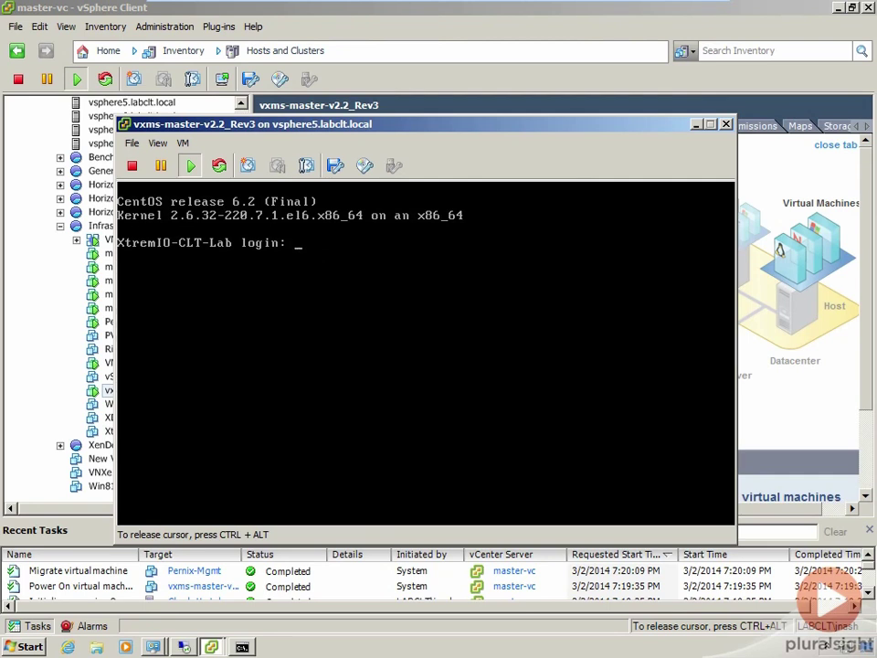
pyautogui.write('xinstall')
pyautogui.press('Return')
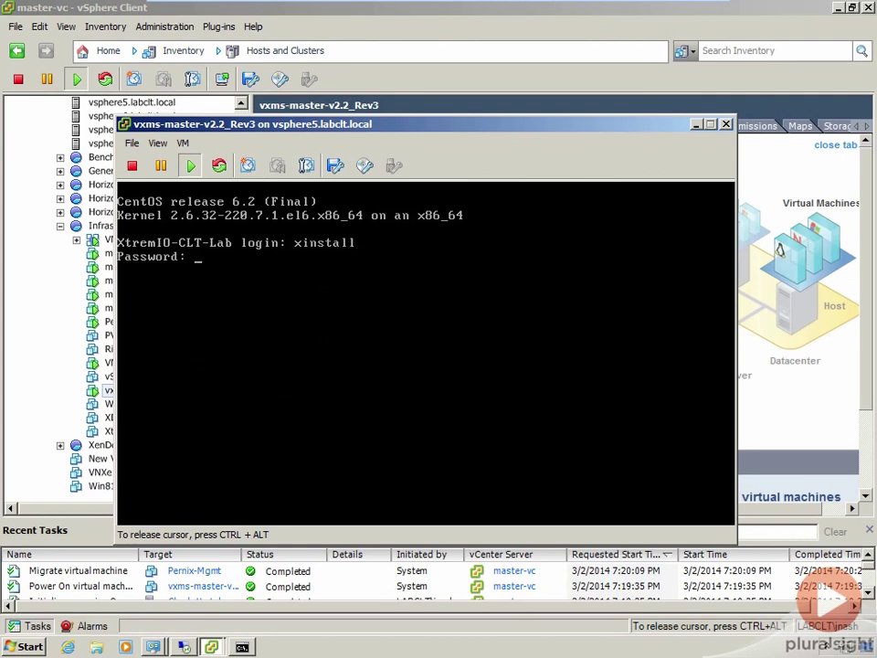
pyautogui.press('Return')
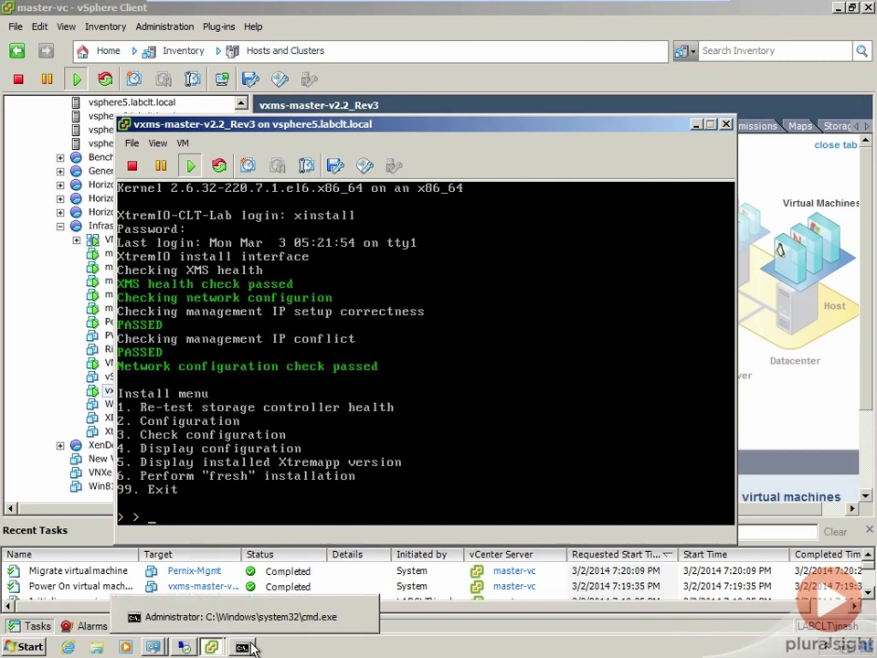
# Step: In the Command Prompt window, change into the Downloads folder
pyautogui.click(247, 648)
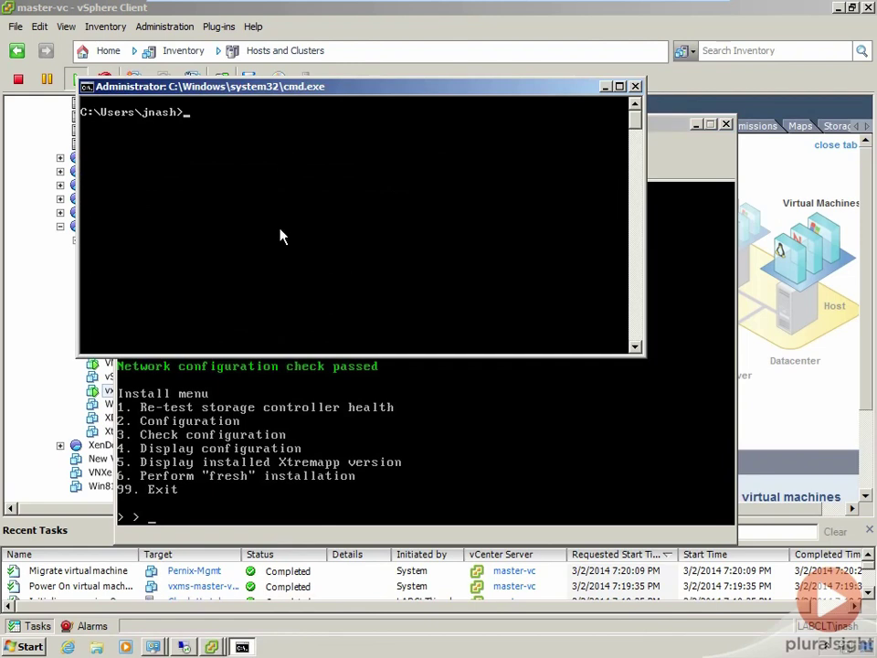
pyautogui.write('cd Downloads')
pyautogui.press('Return')
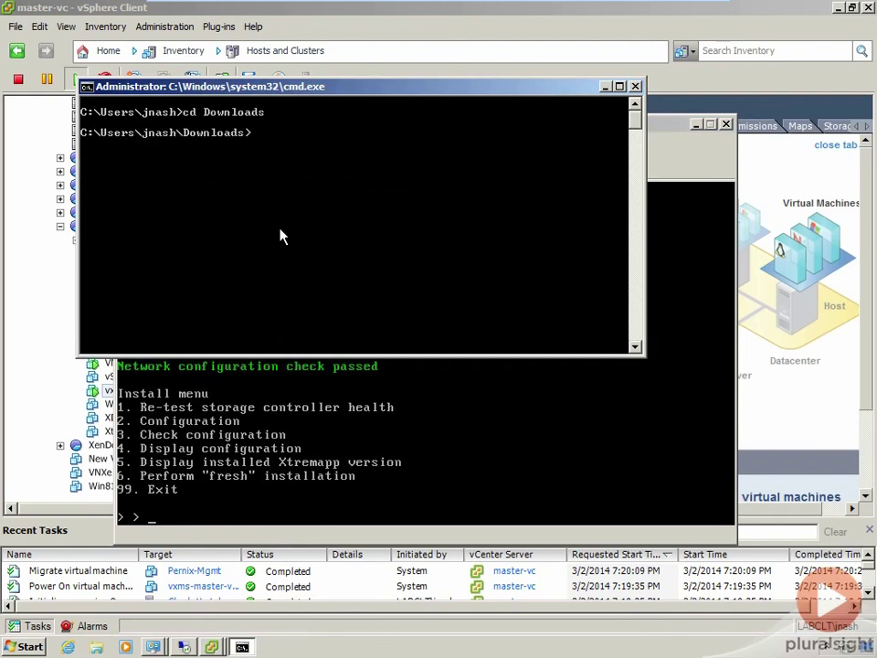
pyautogui.write('..\\Desktop\\pscp.exe ')
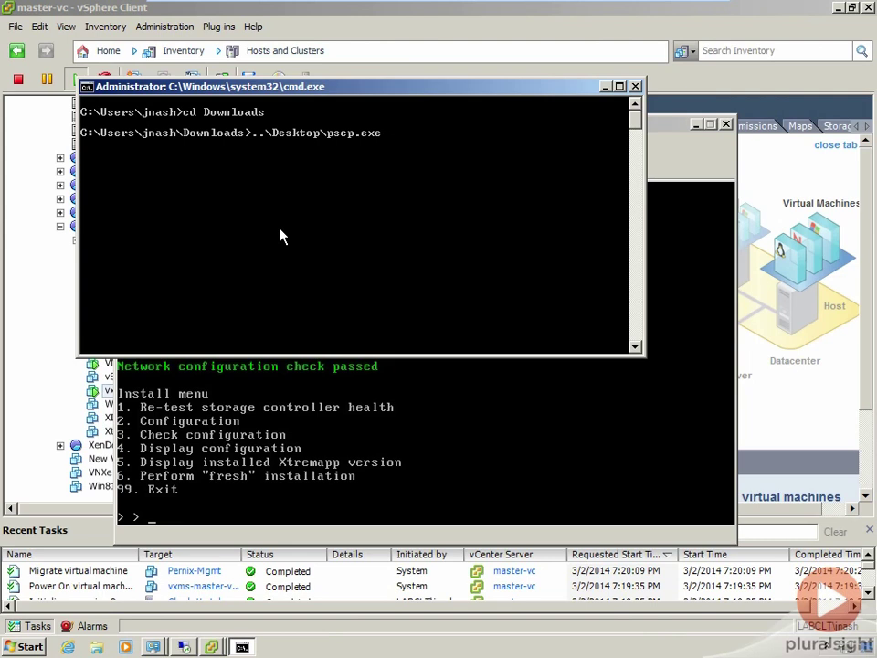
pyautogui.write('upgra')
pyautogui.press('Tab')
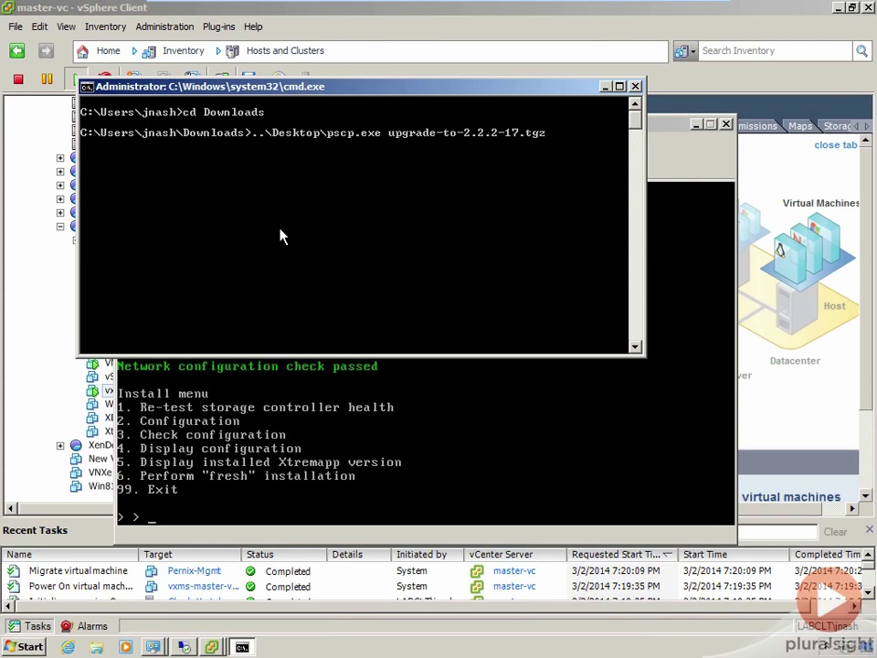
pyautogui.write('root@10.2.16.99:/')
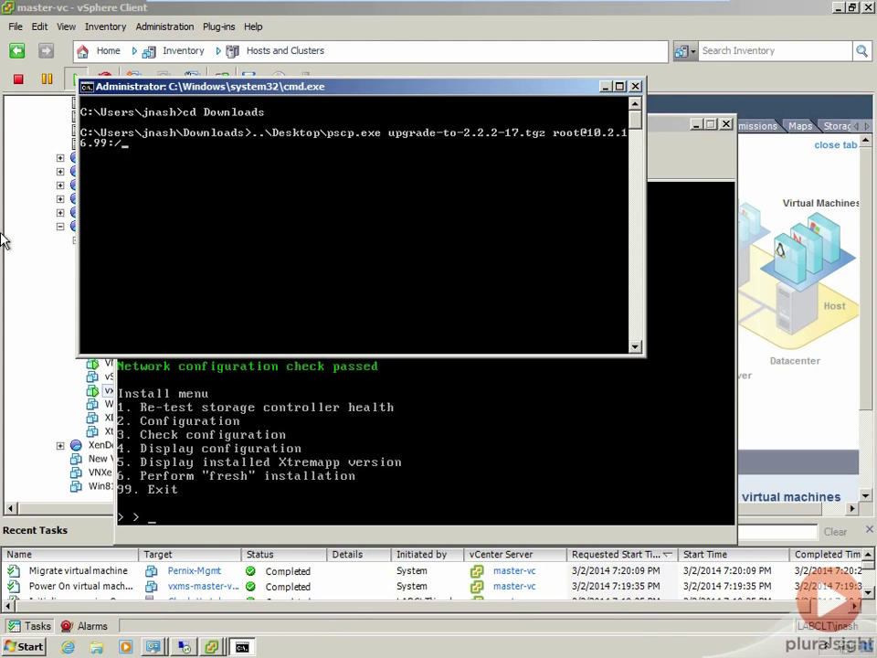
pyautogui.write('var/lib/xms/images')
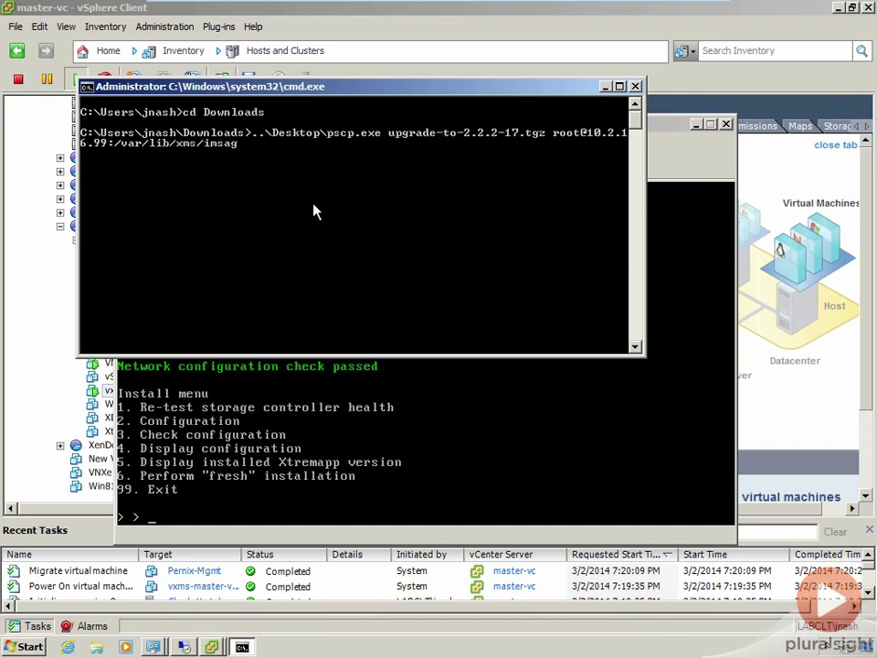
pyautogui.press('BackSpace')
pyautogui.press('BackSpace')
pyautogui.press('BackSpace')
pyautogui.press('BackSpace')
pyautogui.press('BackSpace')
pyautogui.write('ages')
pyautogui.press('Return')
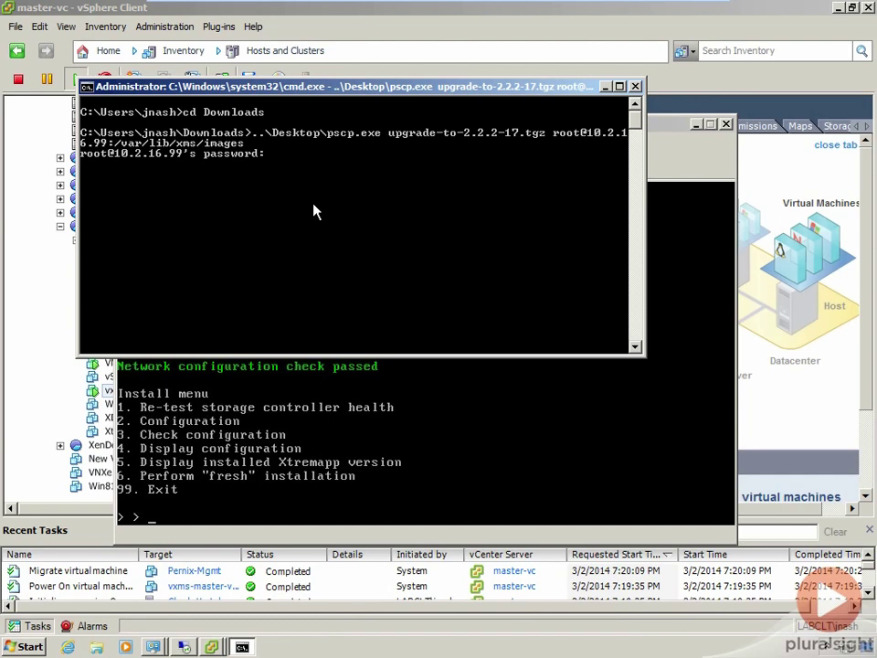
# Step: Submit the root password to pscp, then check the upload reaching 37% alongside the VM console
pyautogui.press('Return')
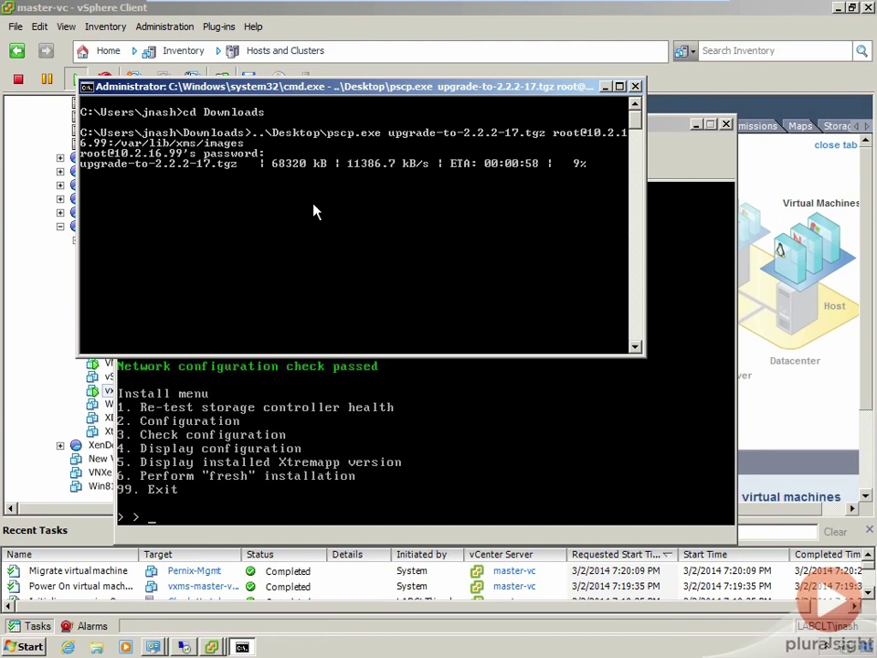
pyautogui.click(660, 157)
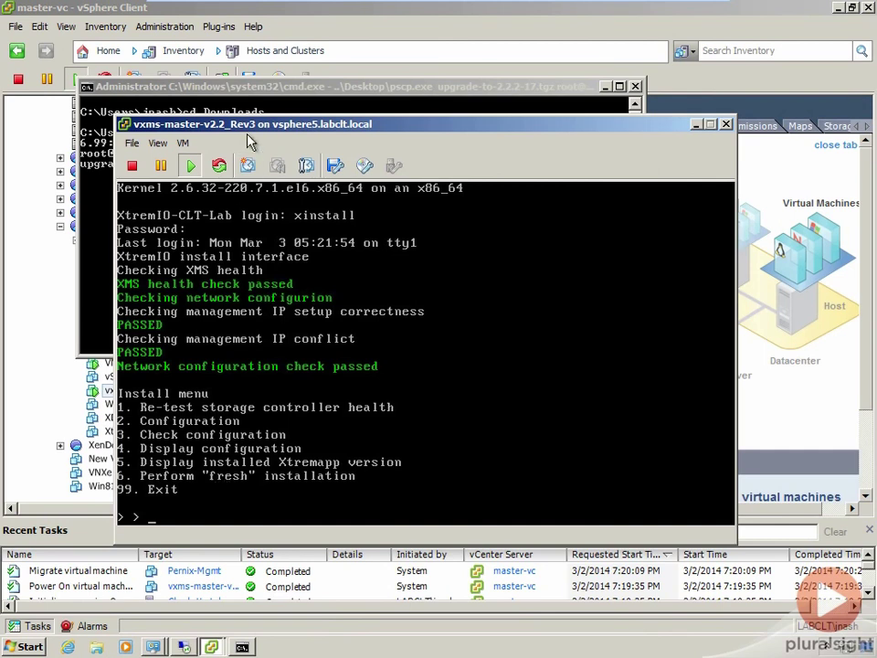
pyautogui.click(295, 88)
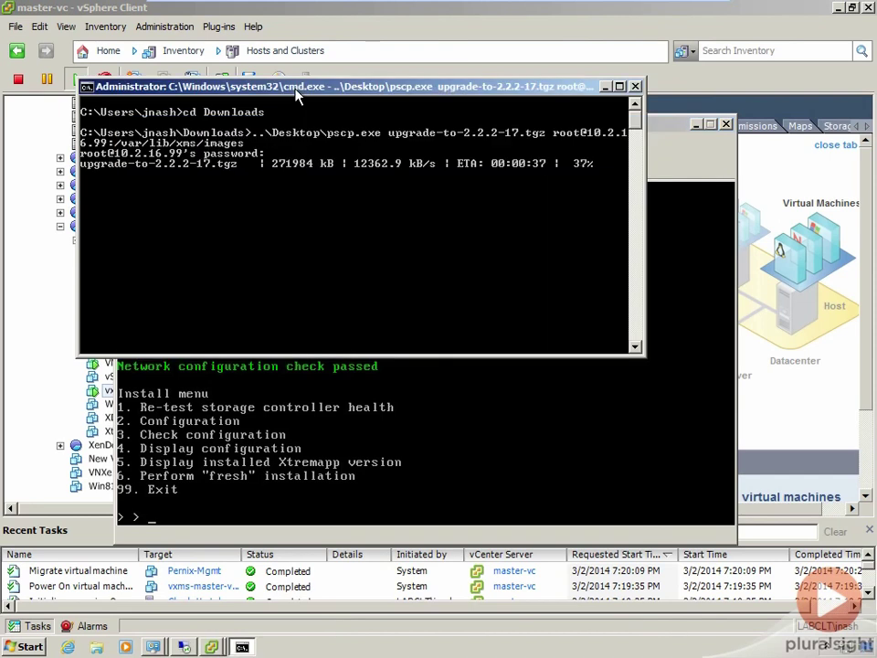
pyautogui.click(683, 171)
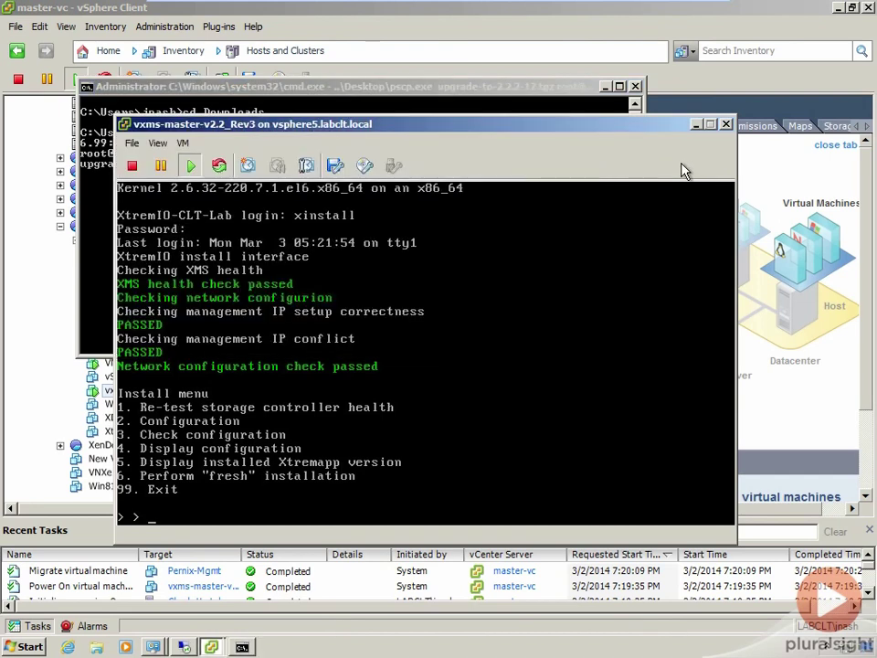
pyautogui.moveTo(585, 11)
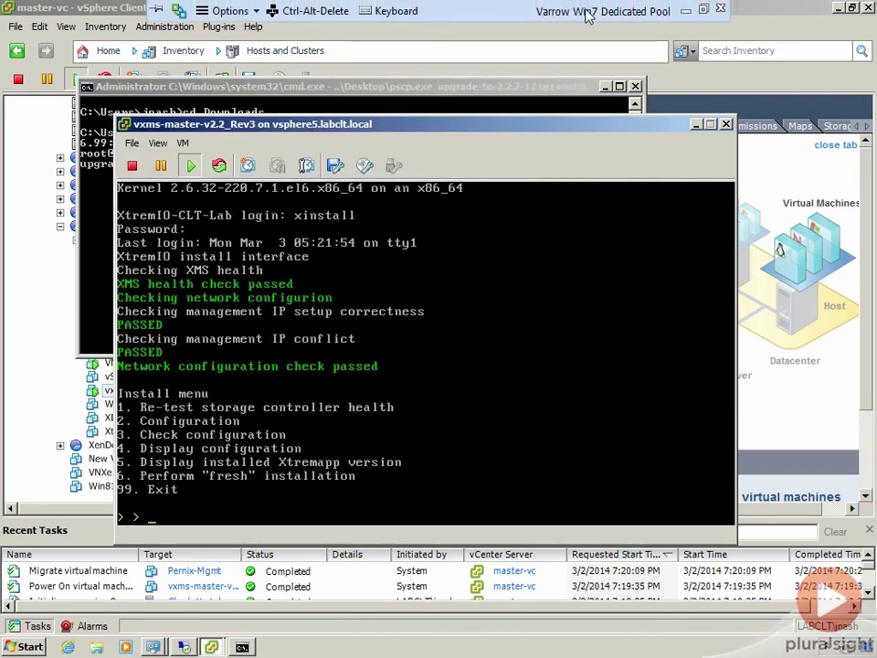